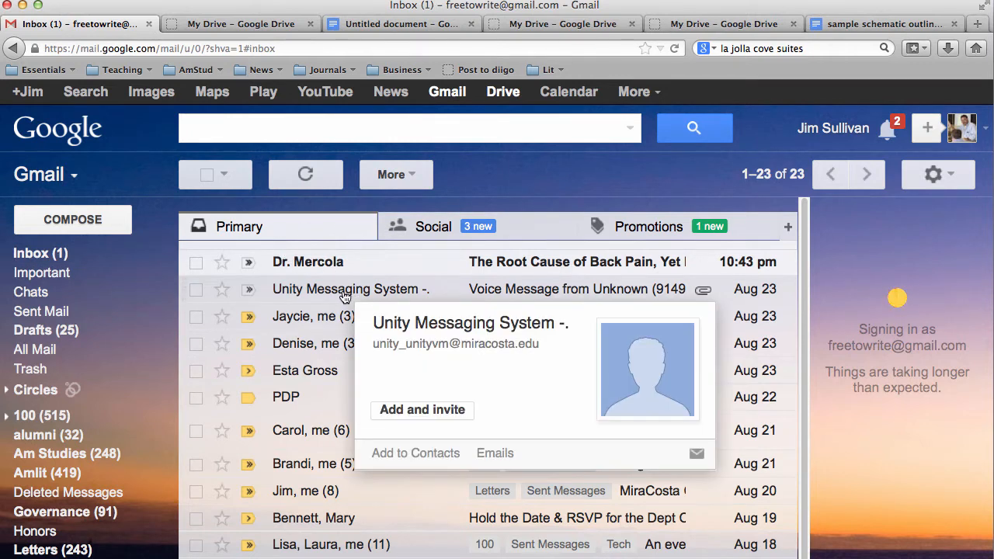
# - Open Google Drive in a new tab from Gmail's top bar
pyautogui.click(506, 92)
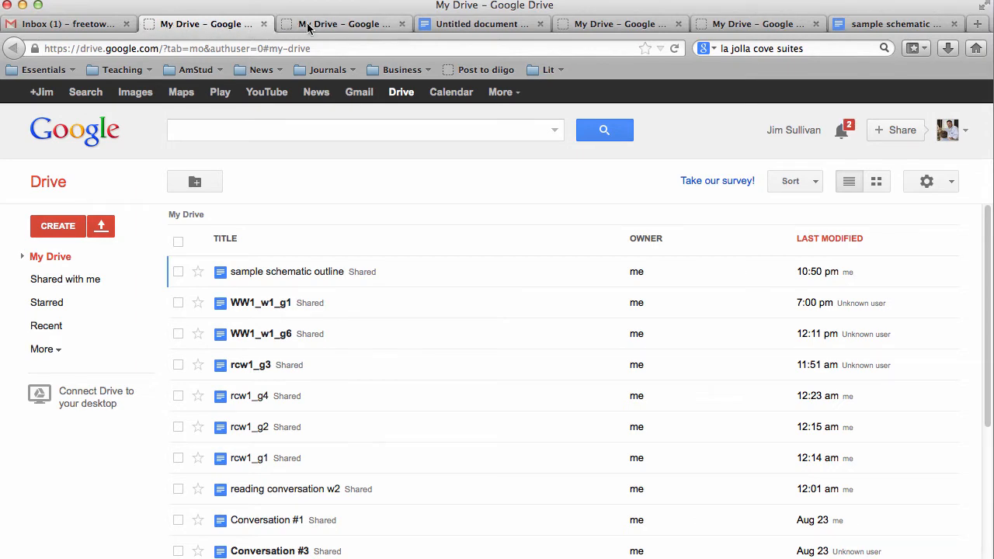
# - Create a new blank Google Docs document from Google Drive's Create menu
pyautogui.click(91, 24)
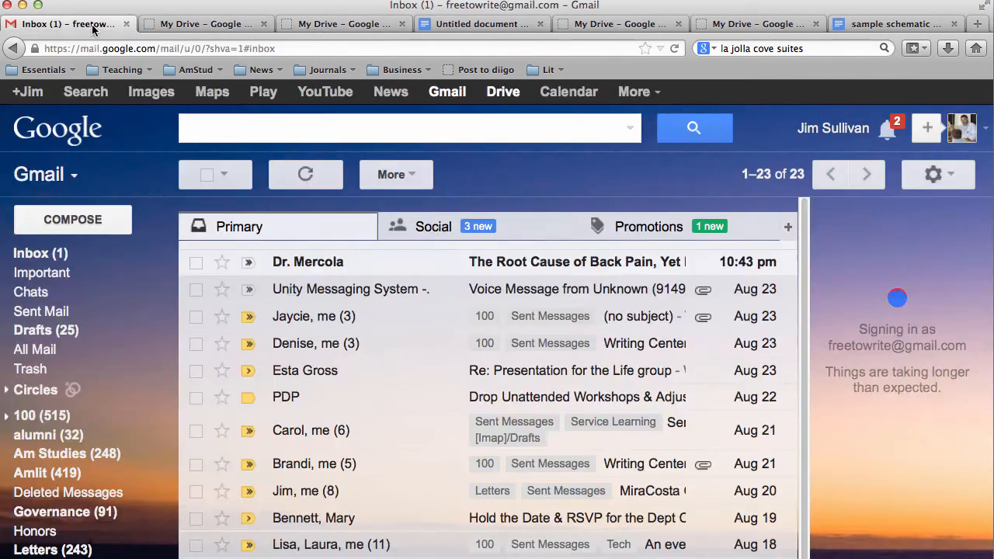
pyautogui.click(503, 91)
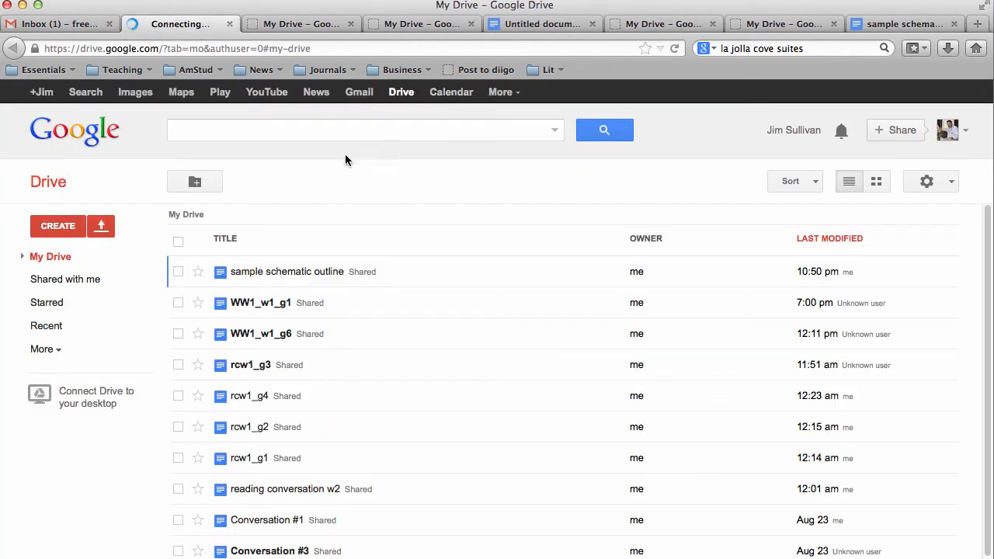
pyautogui.click(62, 230)
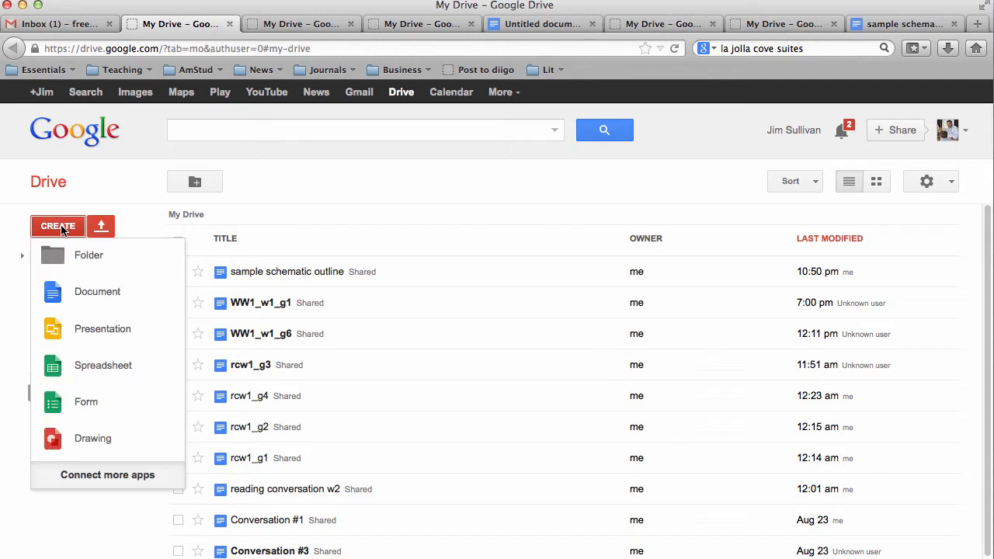
pyautogui.click(91, 294)
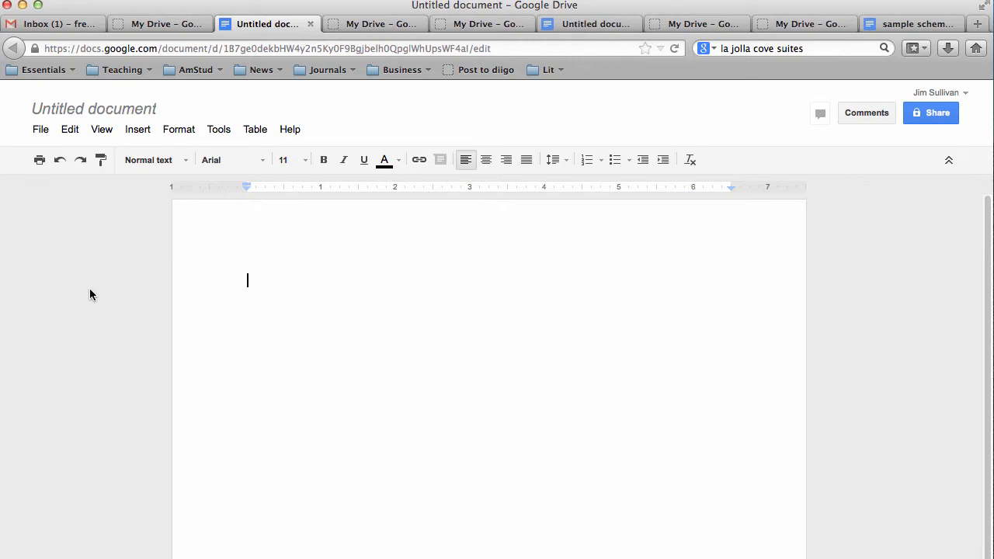
pyautogui.click(42, 132)
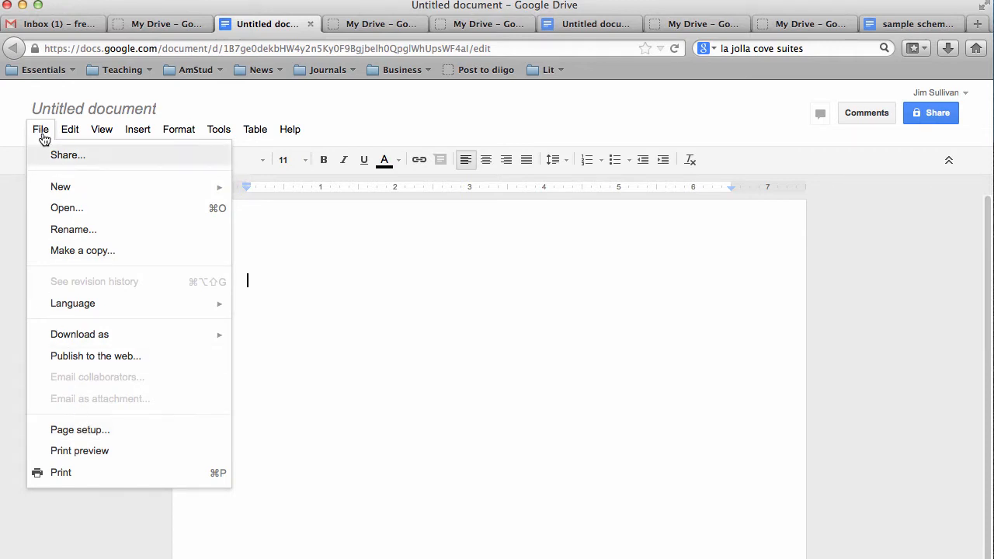
pyautogui.click(69, 429)
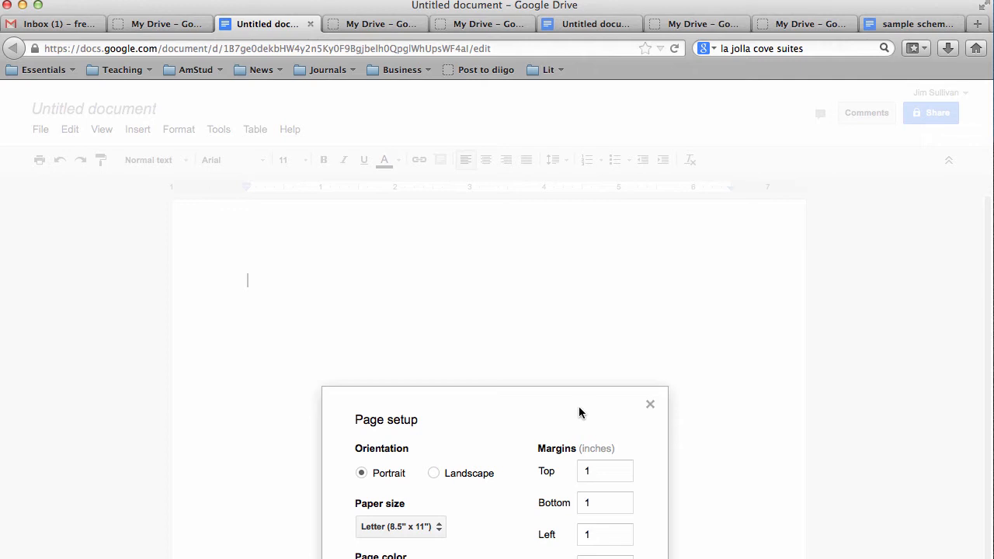
pyautogui.click(650, 404)
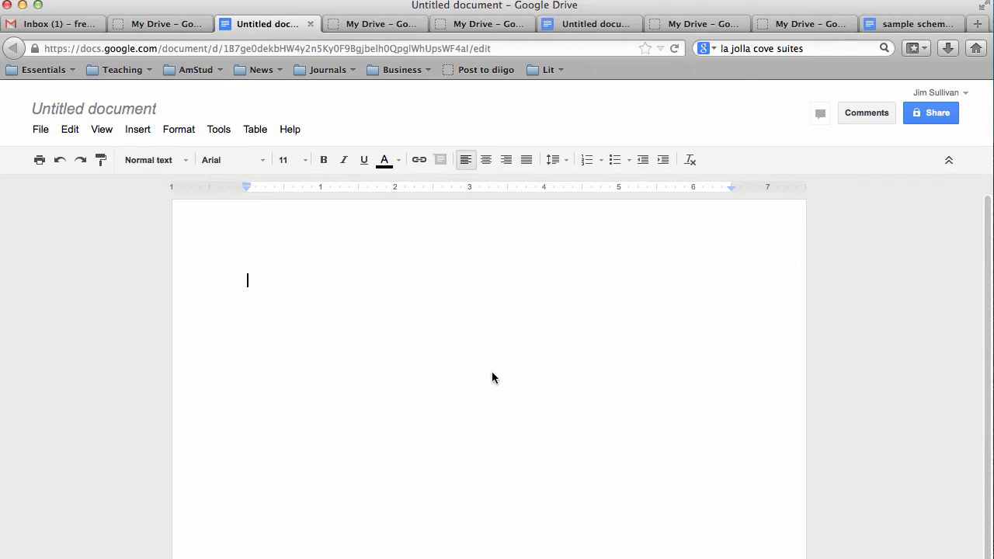
# - Switch the document text from Arial 11 to Times New Roman 12 pt
pyautogui.click(262, 163)
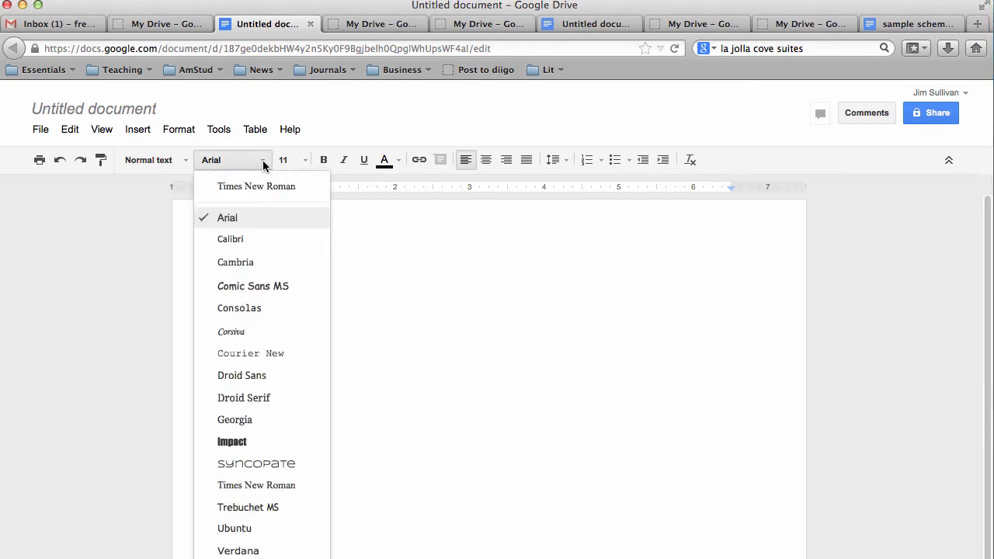
pyautogui.click(256, 187)
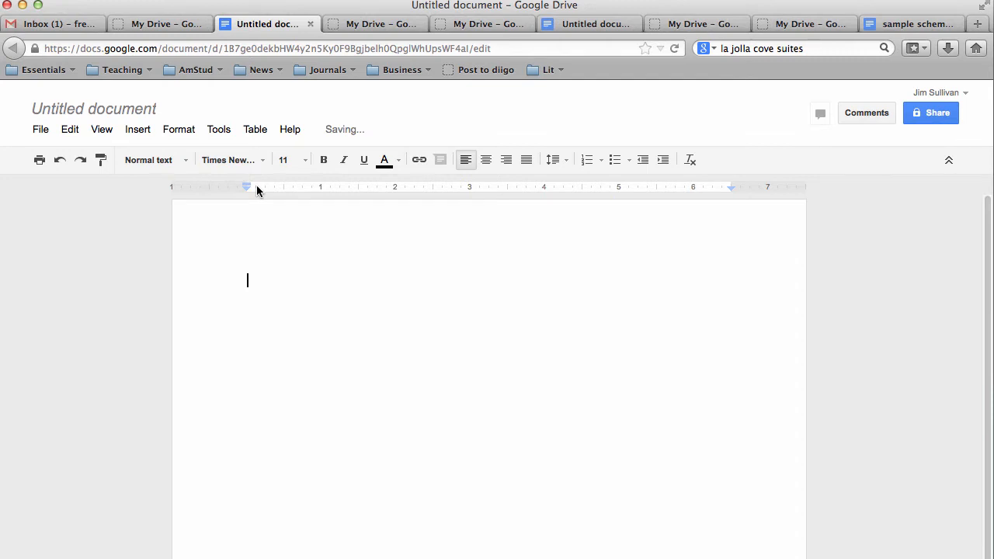
pyautogui.click(305, 161)
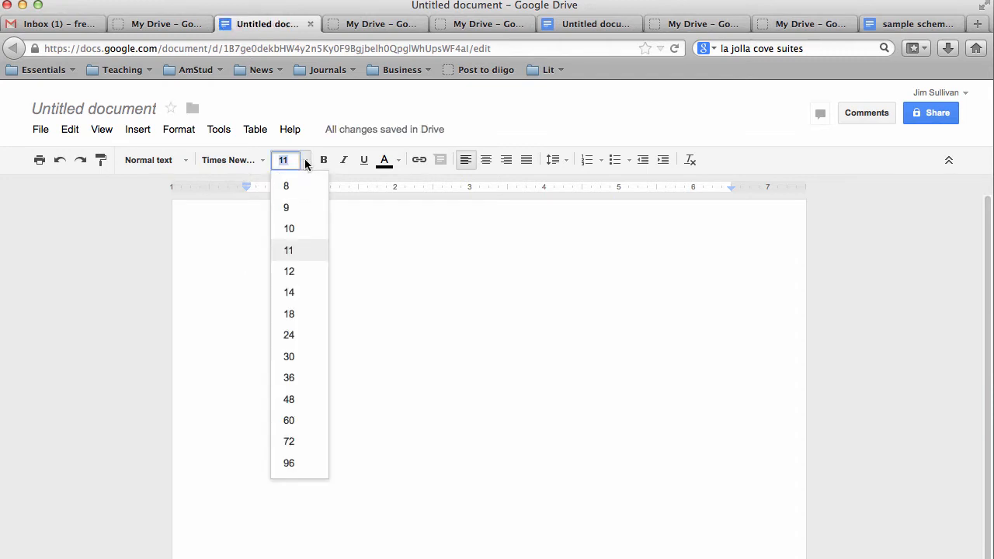
pyautogui.click(289, 273)
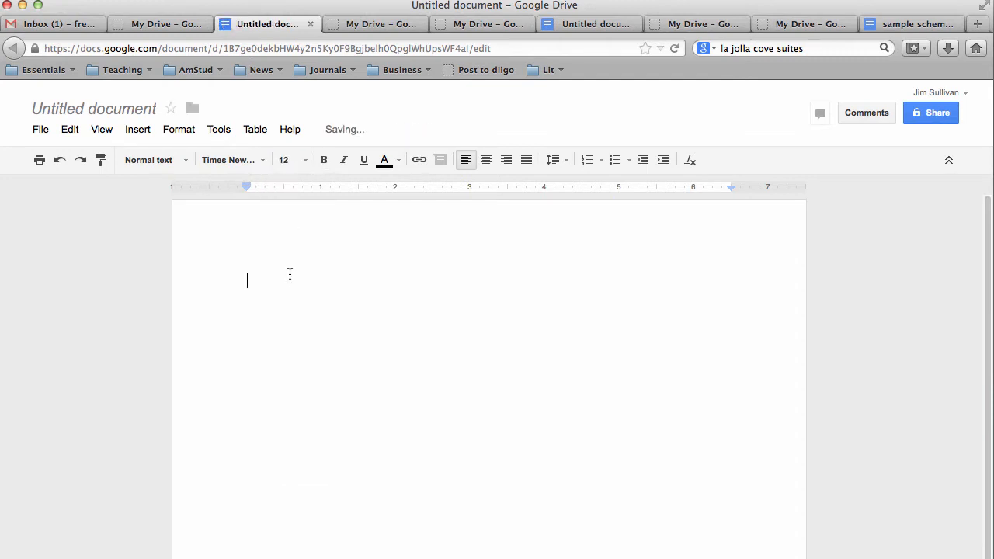
pyautogui.click(252, 160)
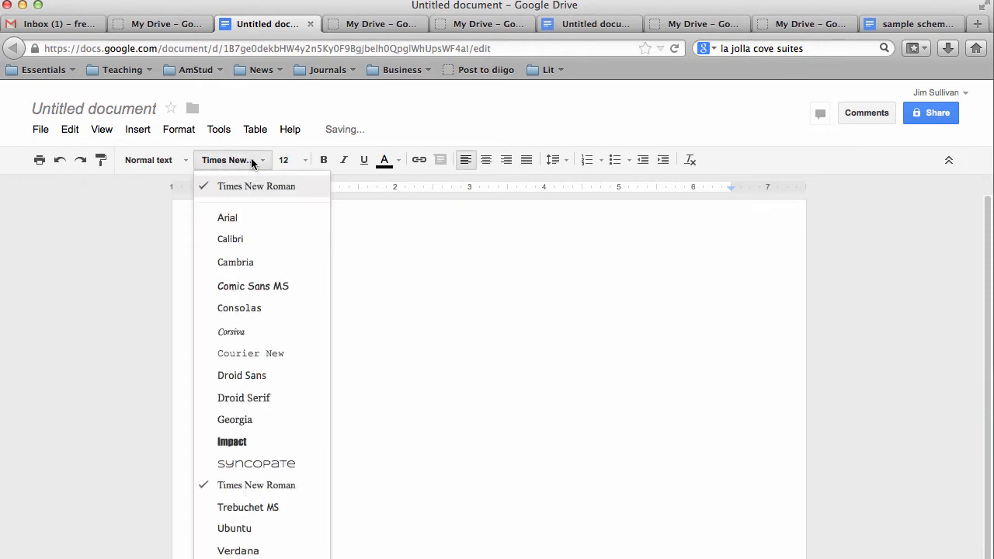
pyautogui.click(252, 188)
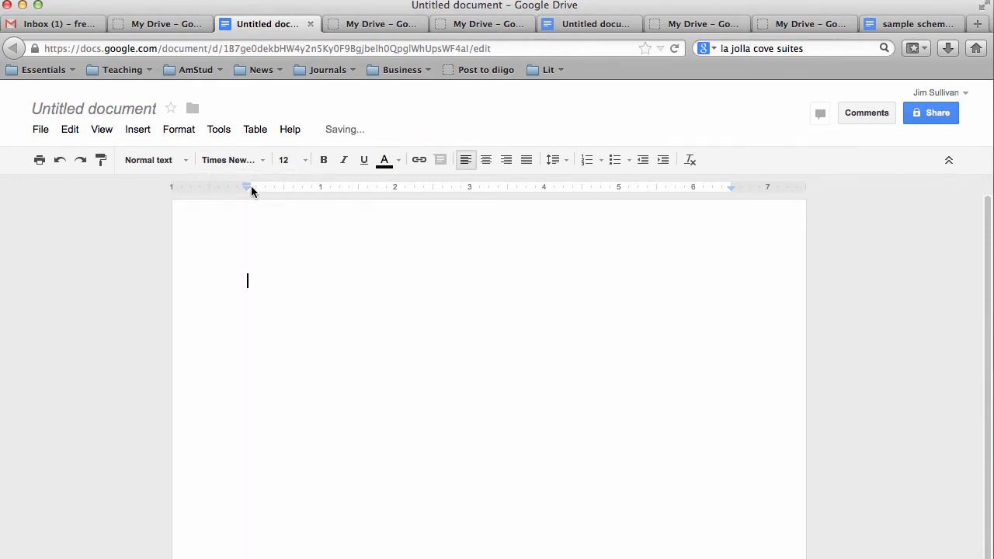
pyautogui.click(303, 162)
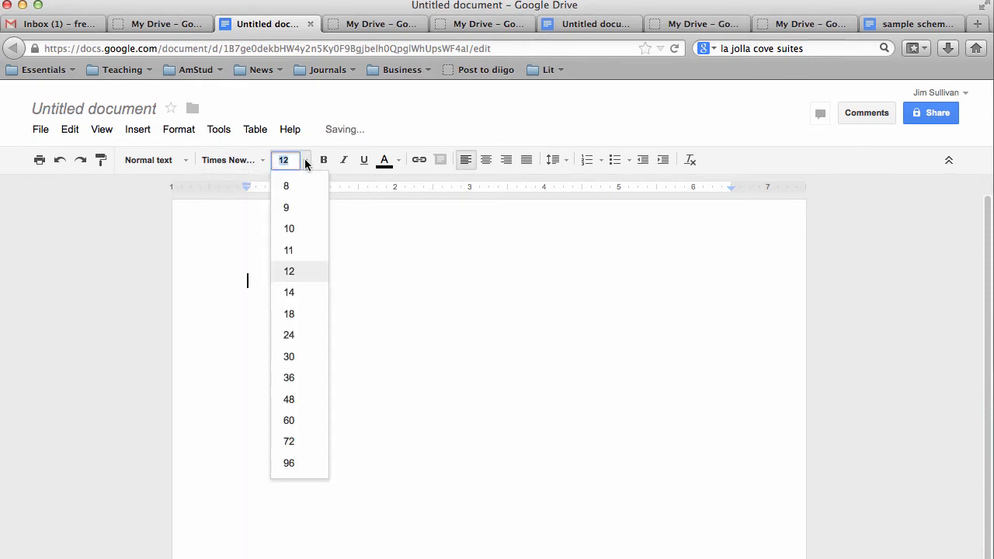
pyautogui.click(290, 271)
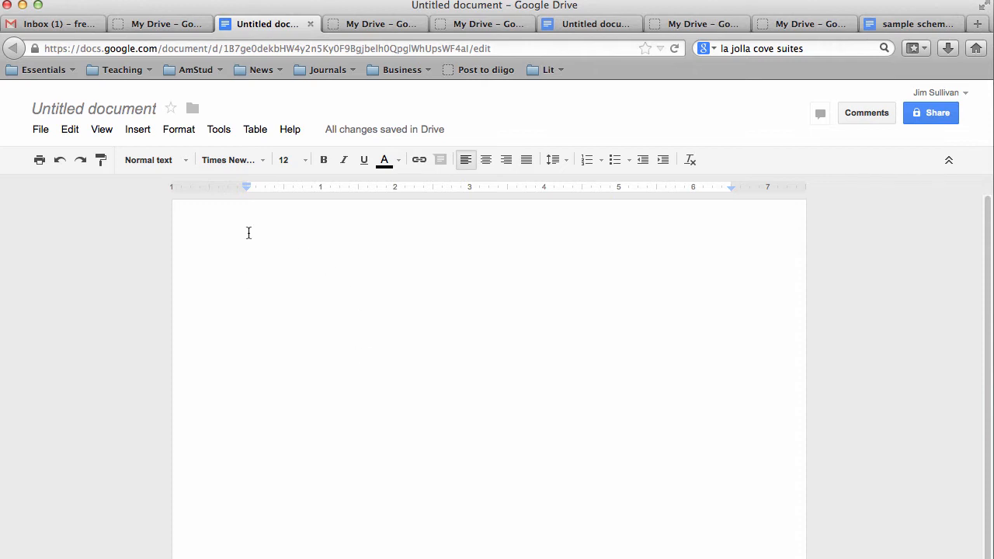
pyautogui.click(92, 111)
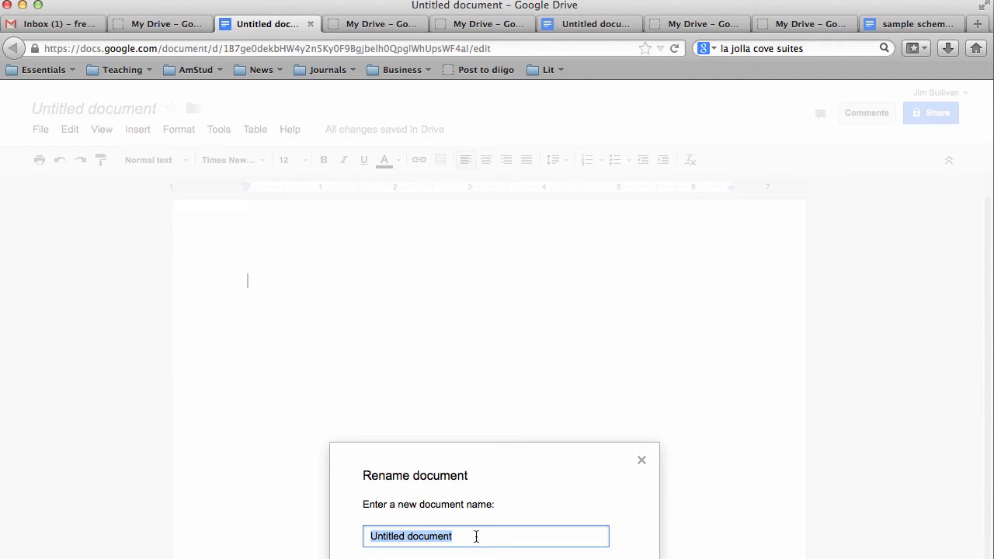
# - Rename the document to 'Paper 1, Schematic'
pyautogui.write('P')
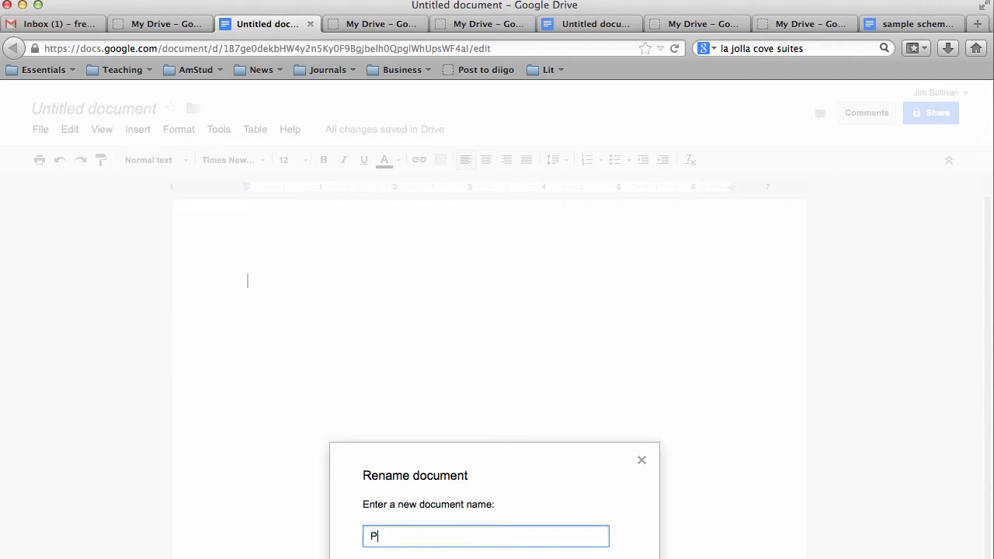
pyautogui.write('aper 1, Schematic')
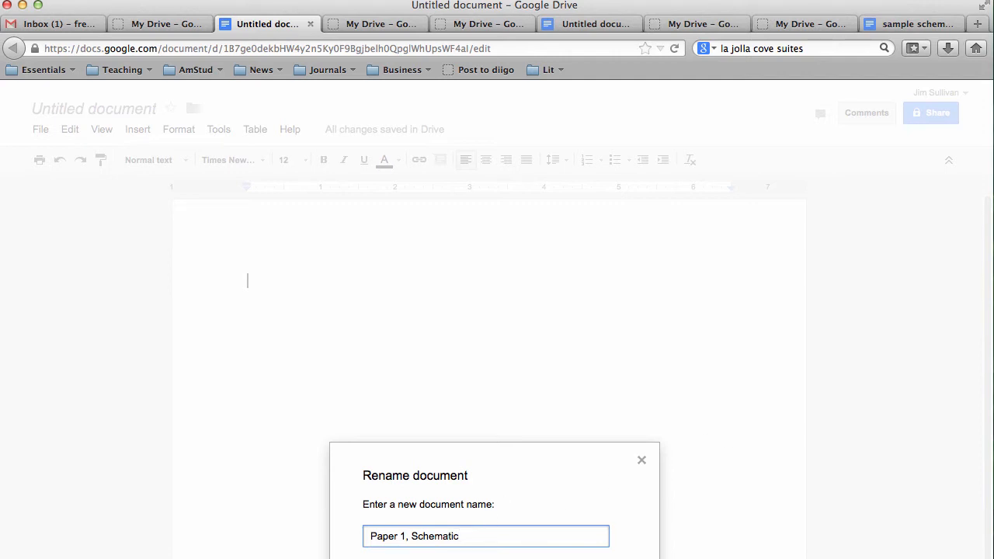
pyautogui.press('Return')
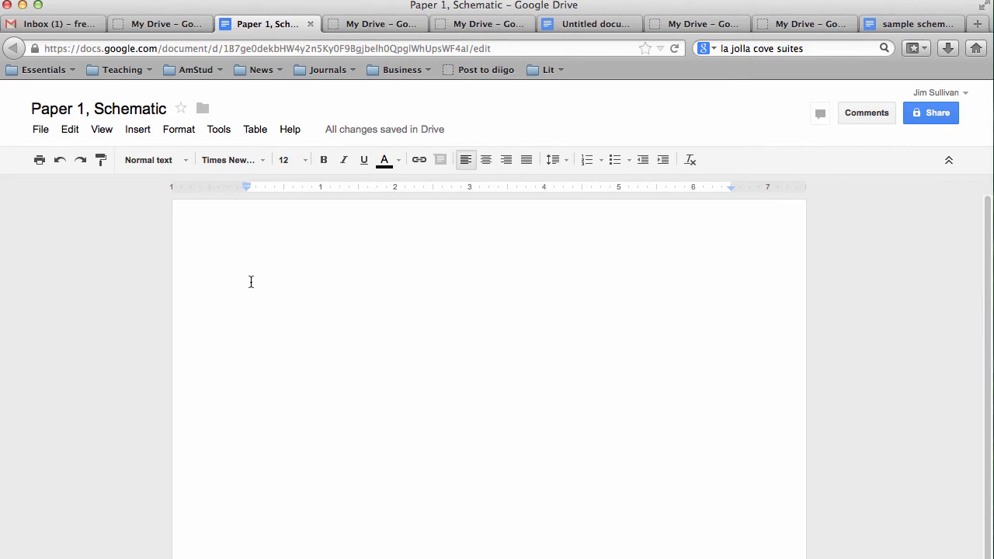
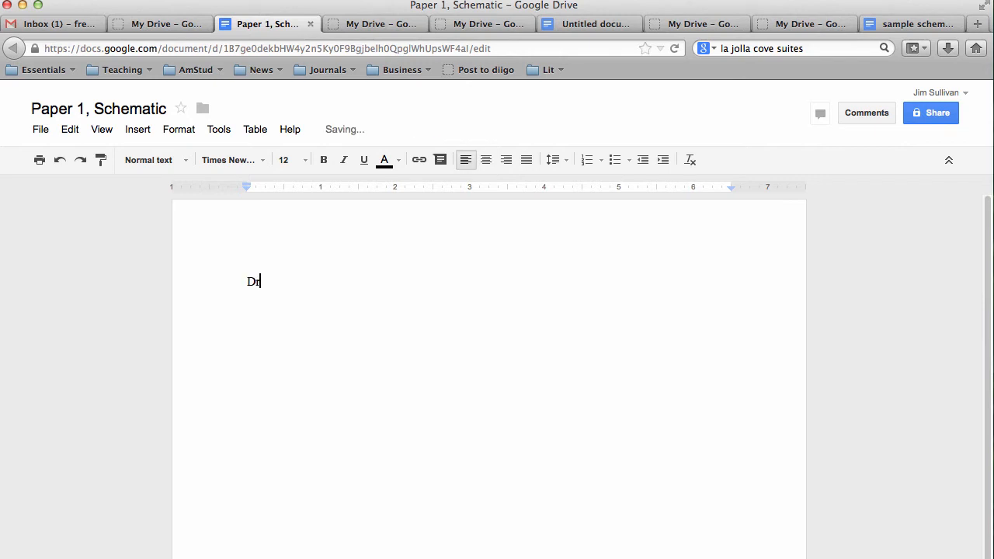
# - Type the heading lines: student's name, instructor's name, 'English', '25 August 2013'; select them
pyautogui.press('Return')
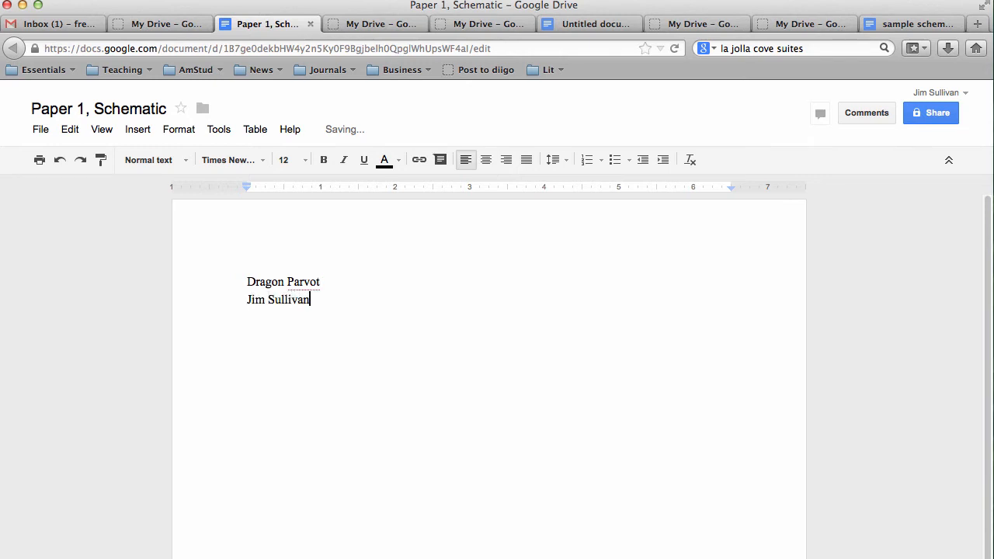
pyautogui.press('Return')
pyautogui.write('English')
pyautogui.press('Return')
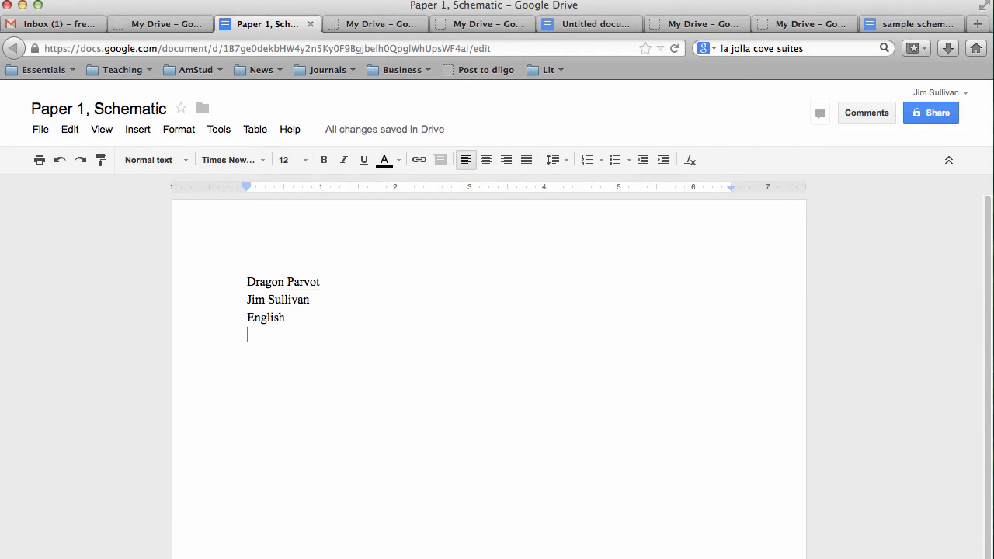
pyautogui.write('25 ')
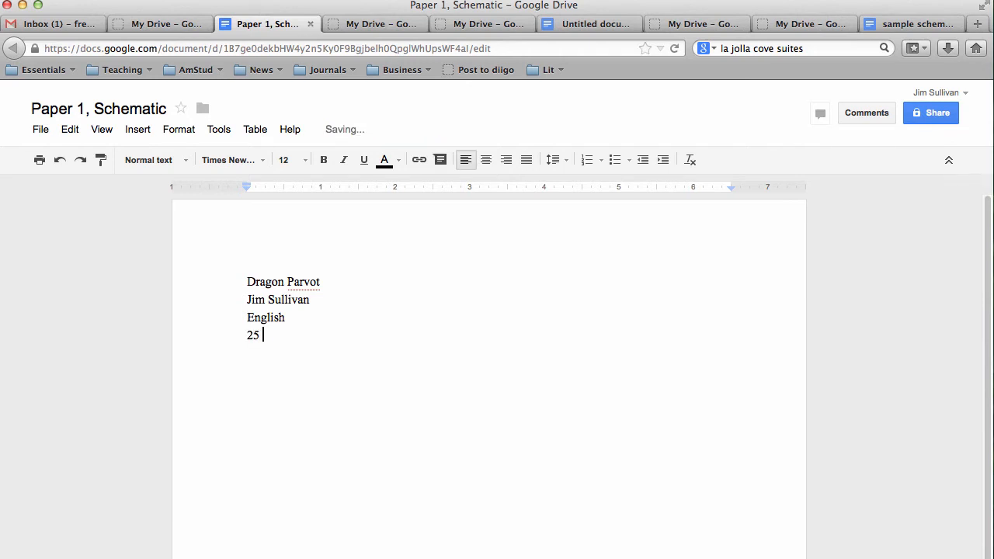
pyautogui.write('August 2')
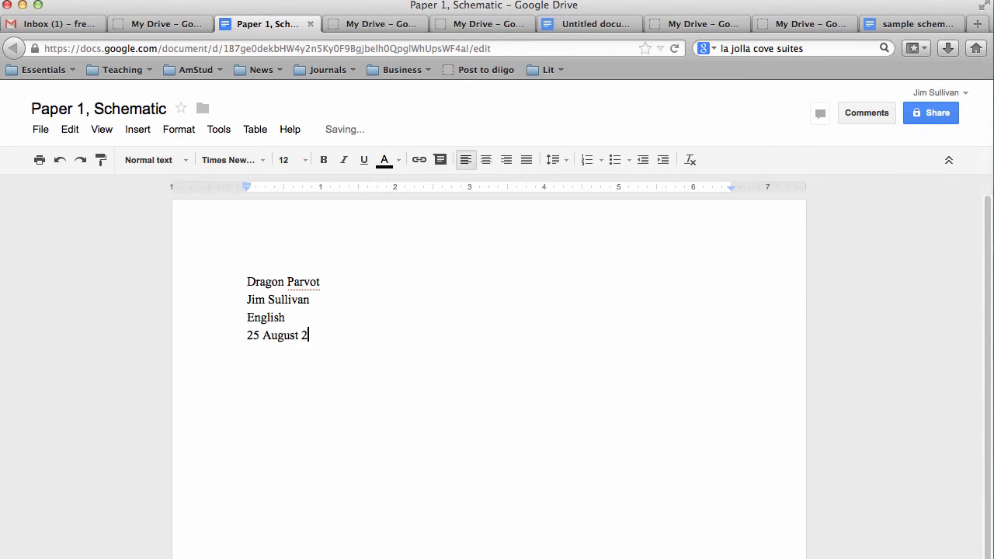
pyautogui.write('012')
pyautogui.press('BackSpace')
pyautogui.write('3')
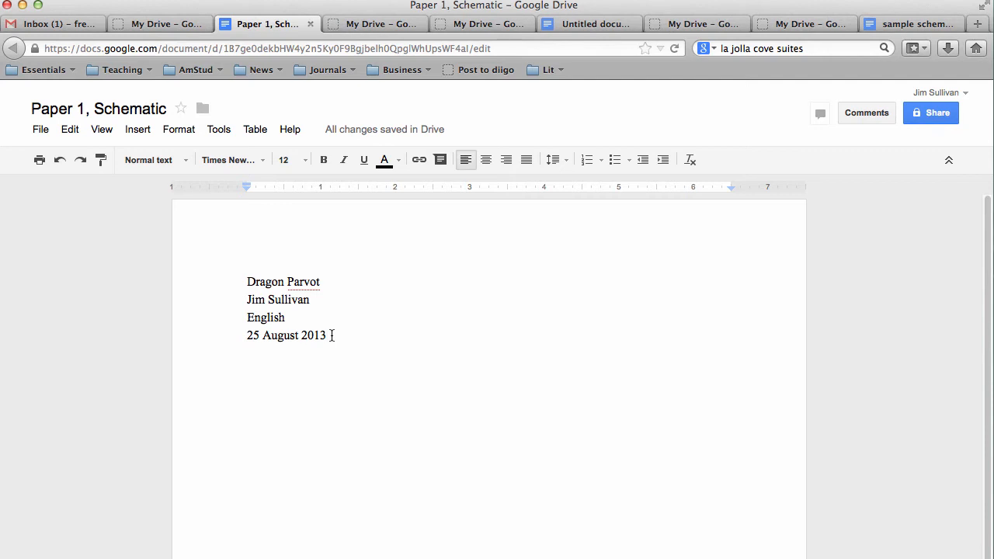
pyautogui.moveTo(332, 335); pyautogui.dragTo(239, 281)
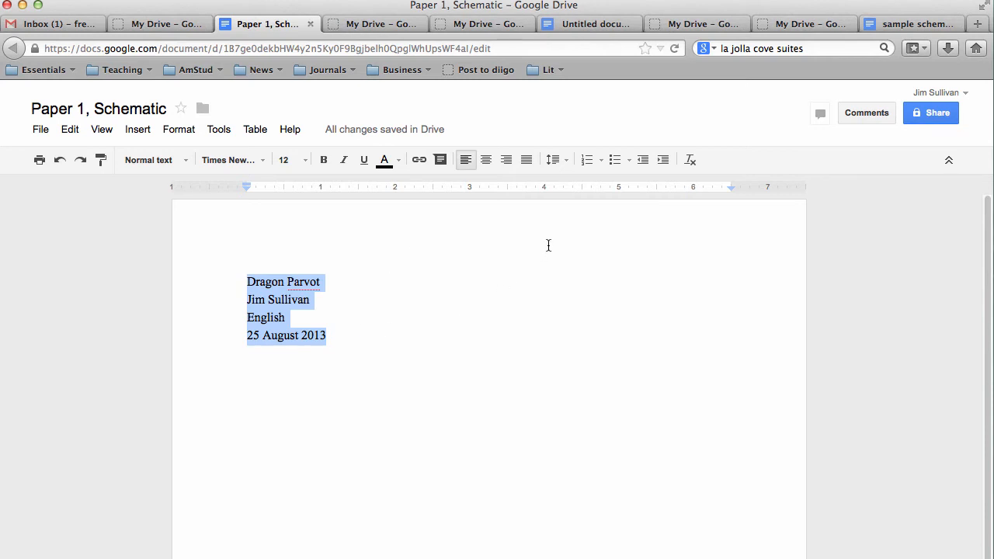
# - Double-space the four heading lines and start a new line after the date
pyautogui.click(565, 160)
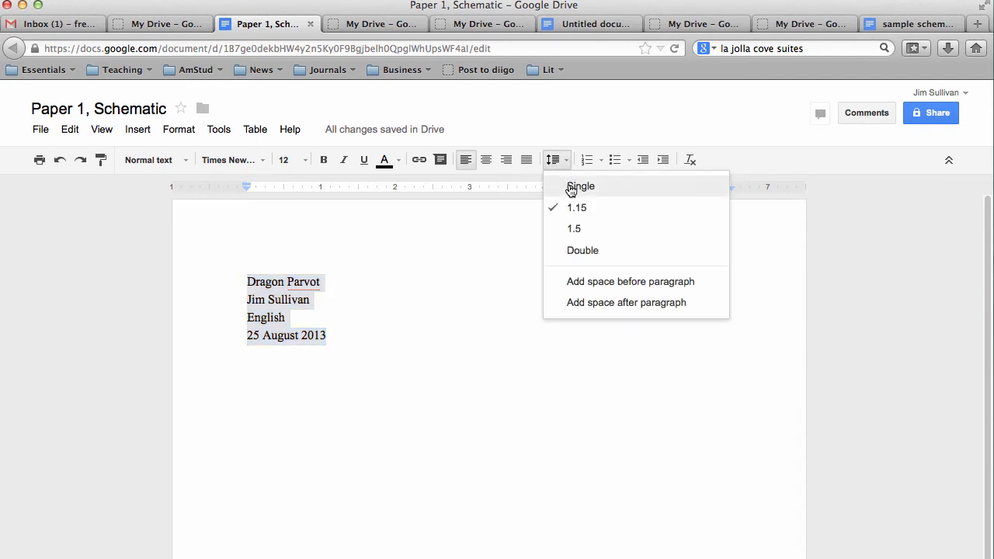
pyautogui.click(582, 251)
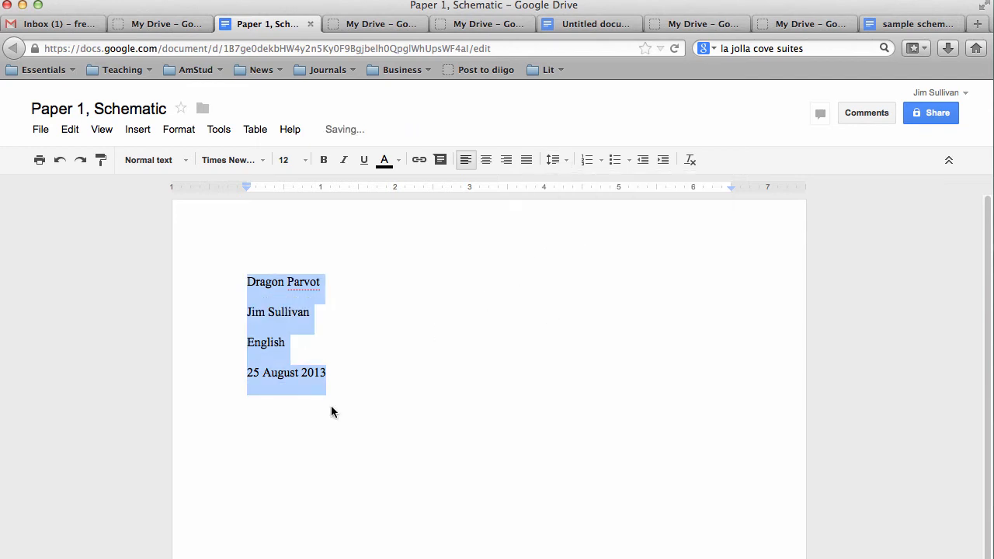
pyautogui.click(323, 372)
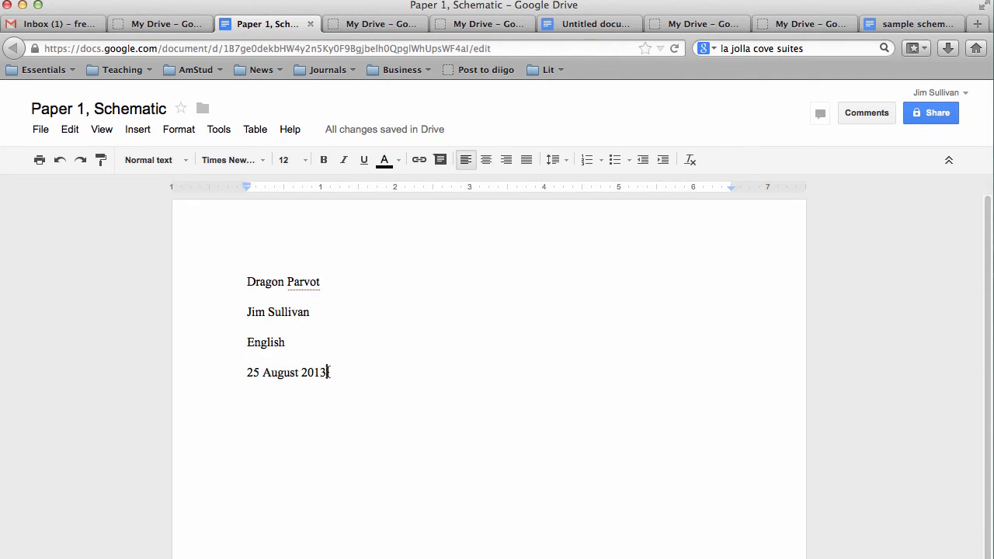
pyautogui.press('Return')
# - Add the title line 'Paper 1: Intro and Schematic Outline' below the date
pyautogui.write('Par')
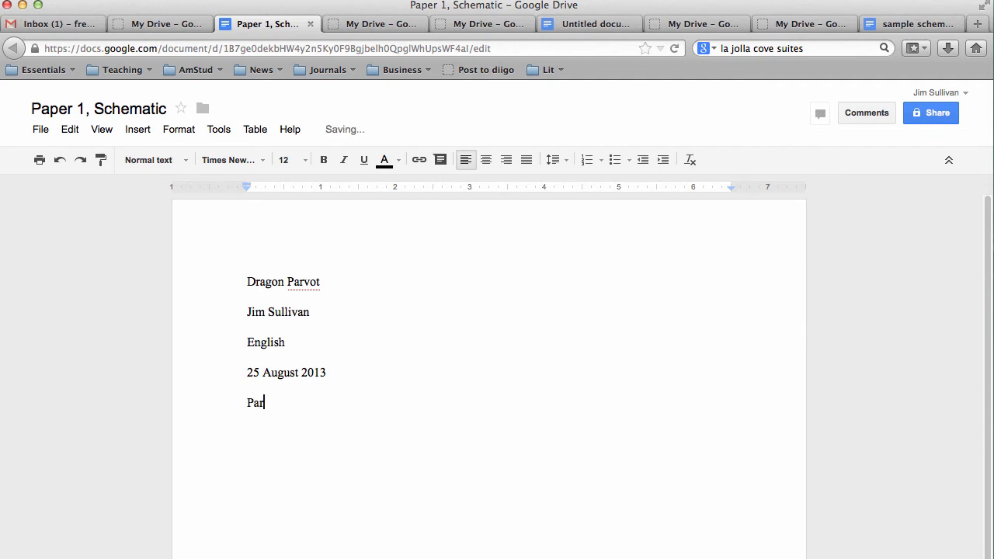
pyautogui.write('per 1: Intro and Schematic Outline')
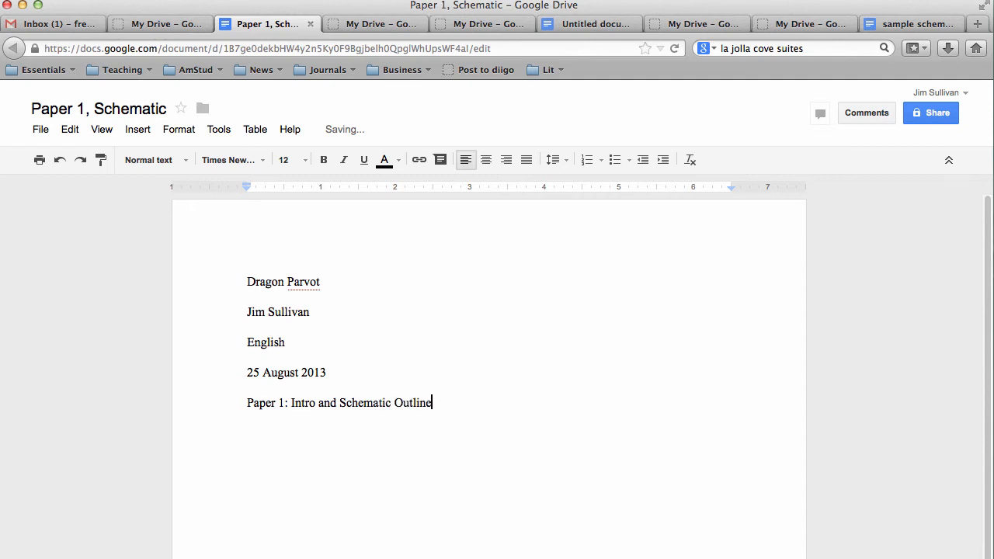
pyautogui.press('Return')
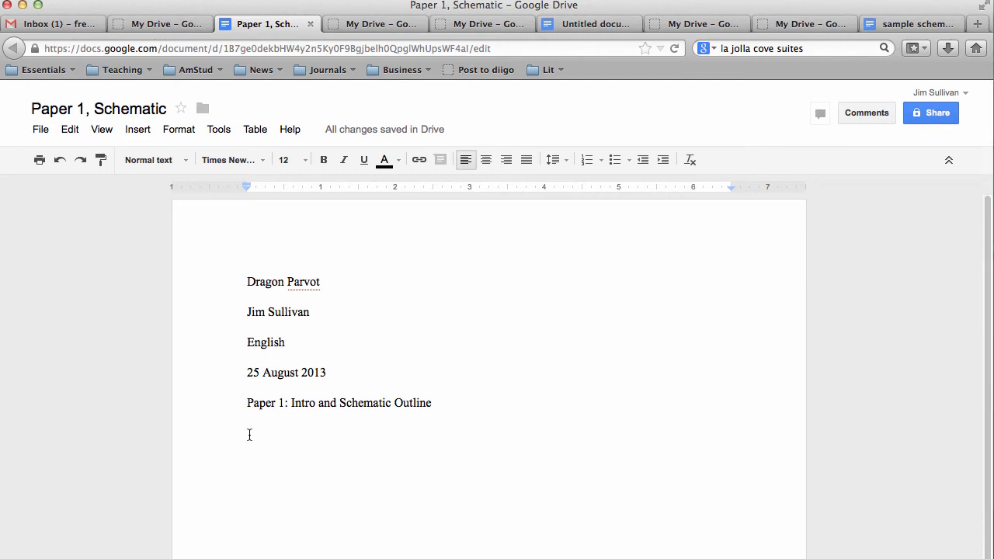
# - Add an indented filler paragraph starting 'Space holder text' under the title
pyautogui.press('Tab')
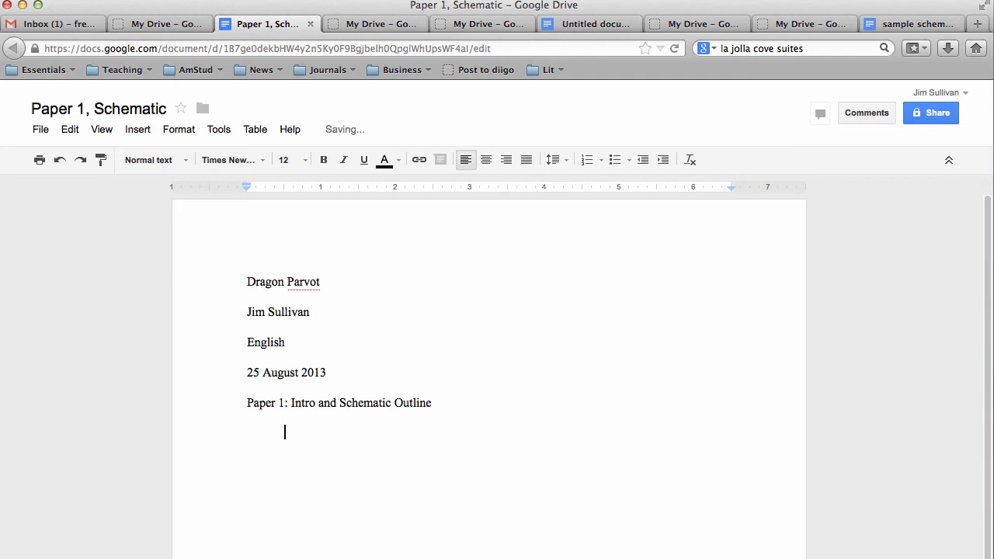
pyautogui.write('Space holder t')
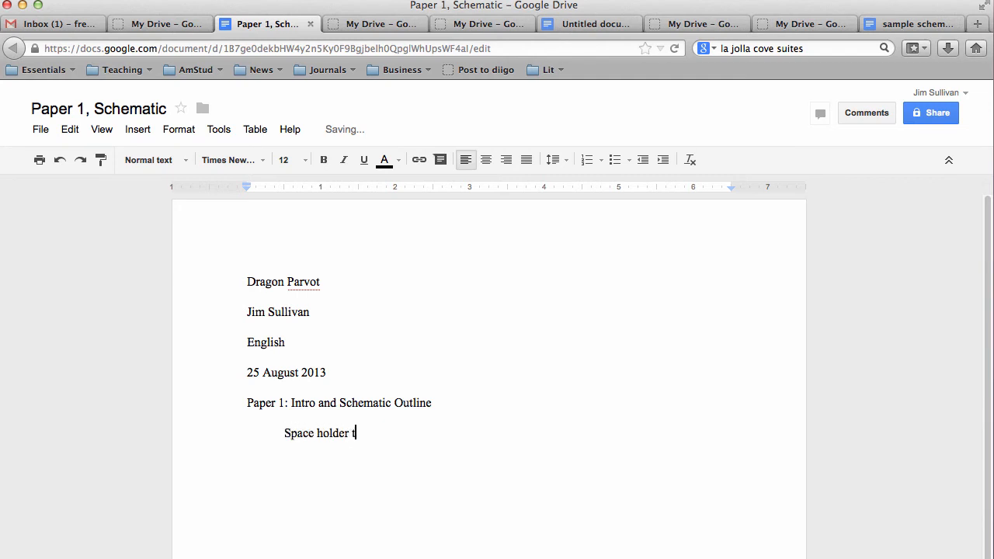
pyautogui.write('ext')
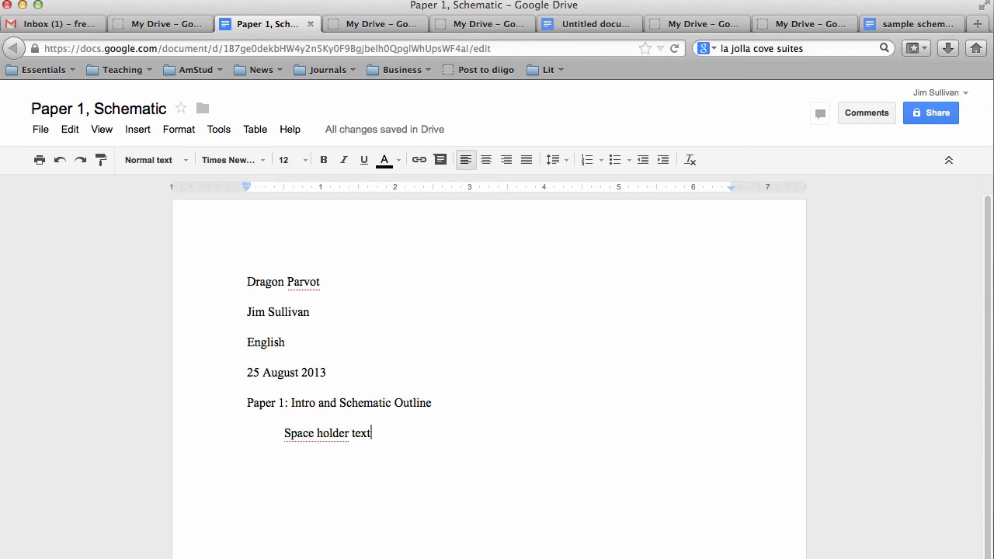
pyautogui.write(' dfjadfjlaljkdklj')
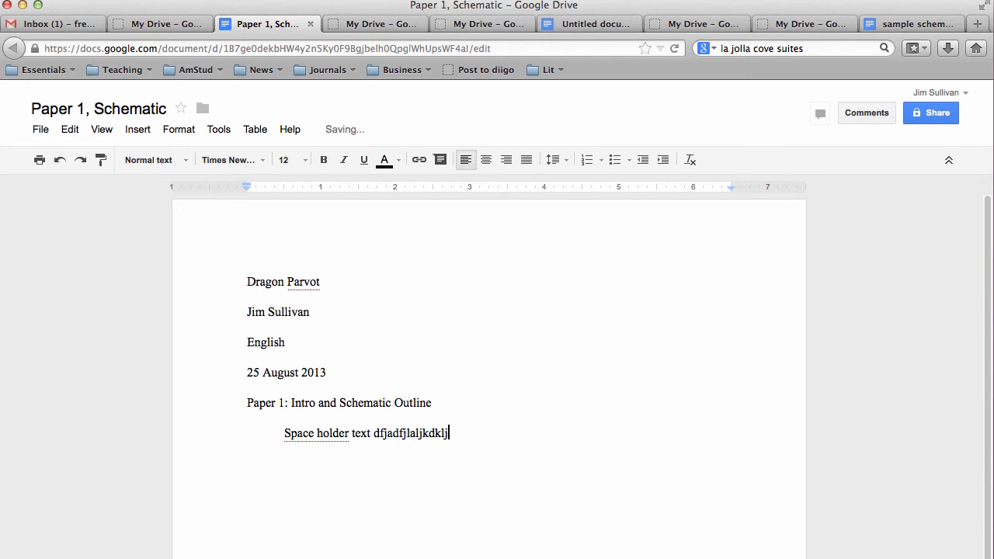
pyautogui.write('  jdasfjkladskljdfsajkl')
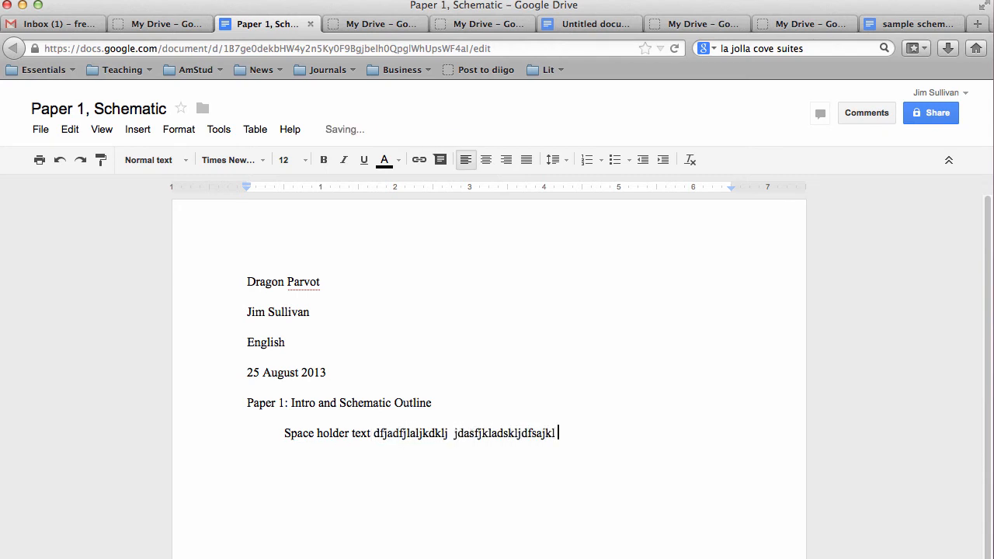
pyautogui.scroll(-1, 257, 419)
pyautogui.click(248, 392)
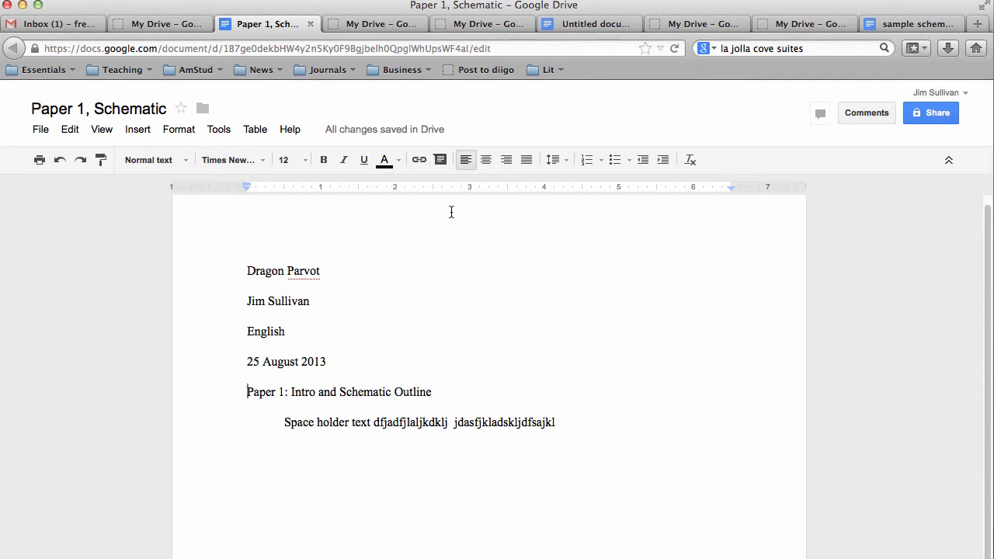
pyautogui.scroll(1, 486, 259)
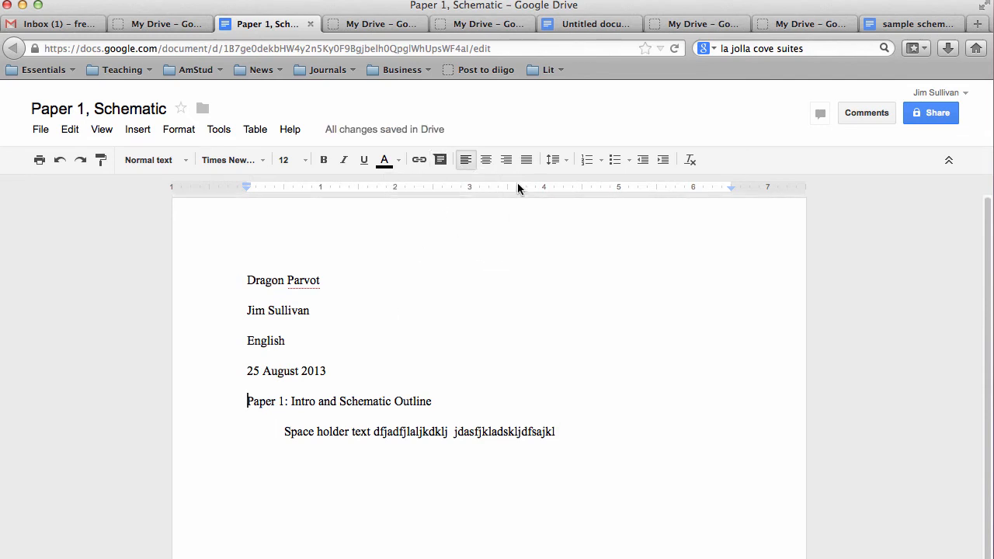
# - Center the title and append a sentence about using plain simple text to the paragraph
pyautogui.click(486, 160)
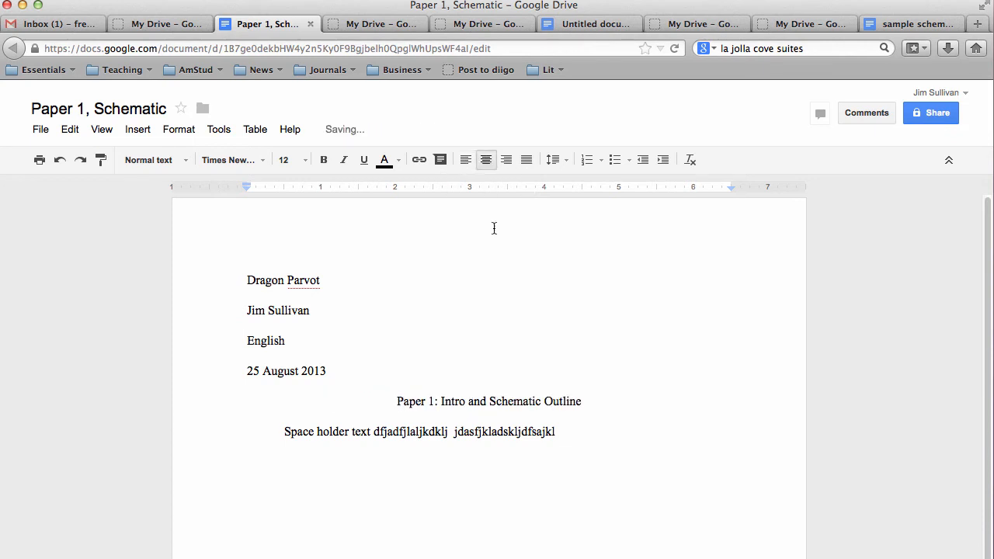
pyautogui.click(575, 435)
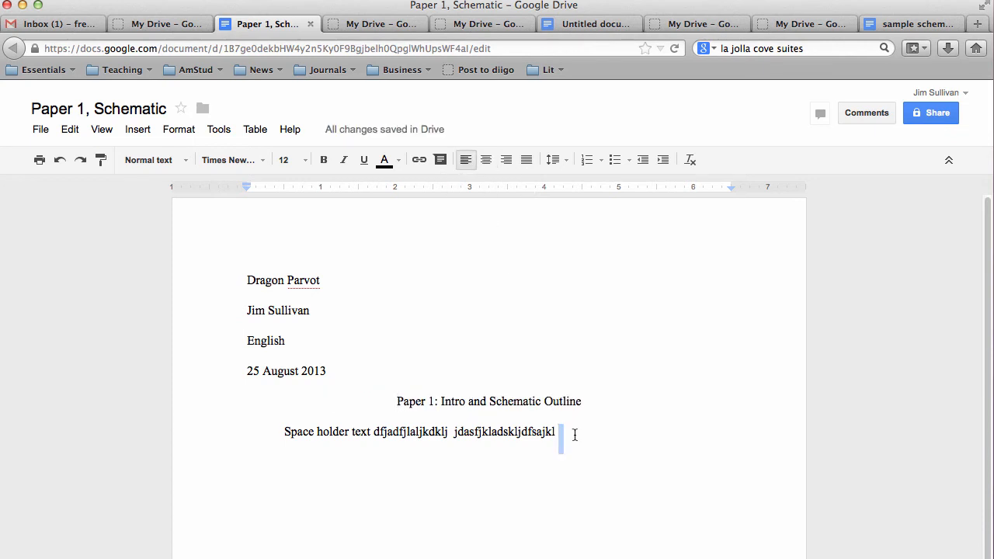
pyautogui.write('leave the ')
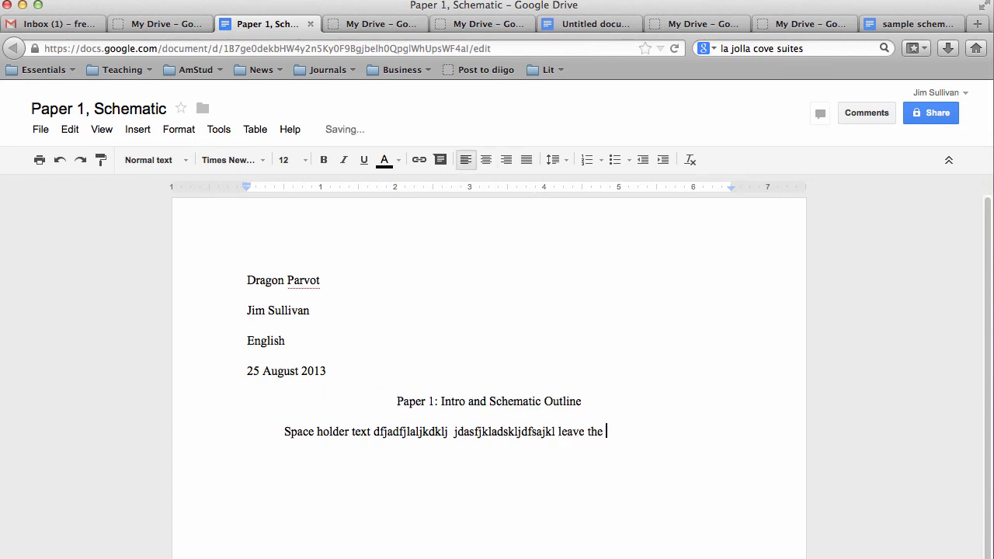
pyautogui.write('tilte as it is you are n')
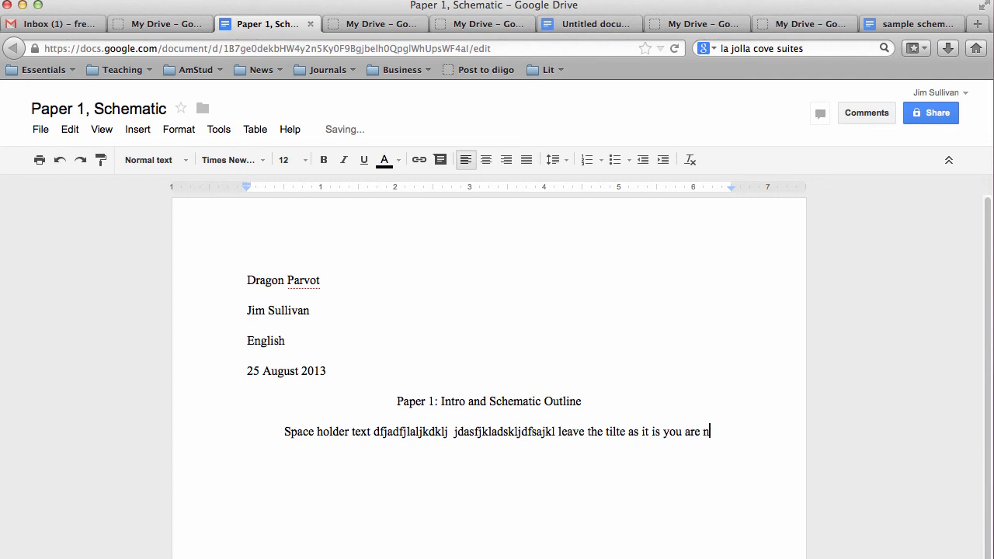
pyautogui.write('ot going to use bold o')
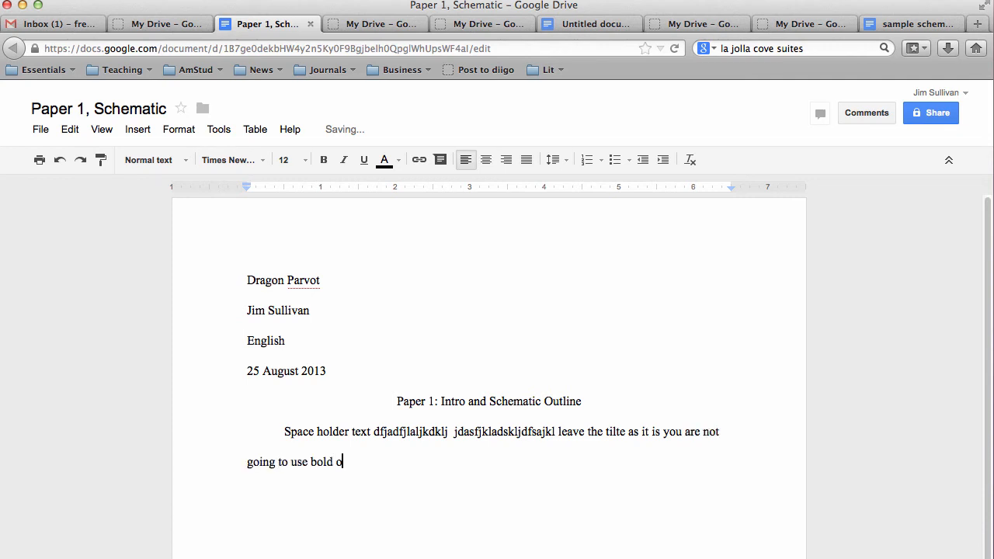
pyautogui.write('r highlighing just pa')
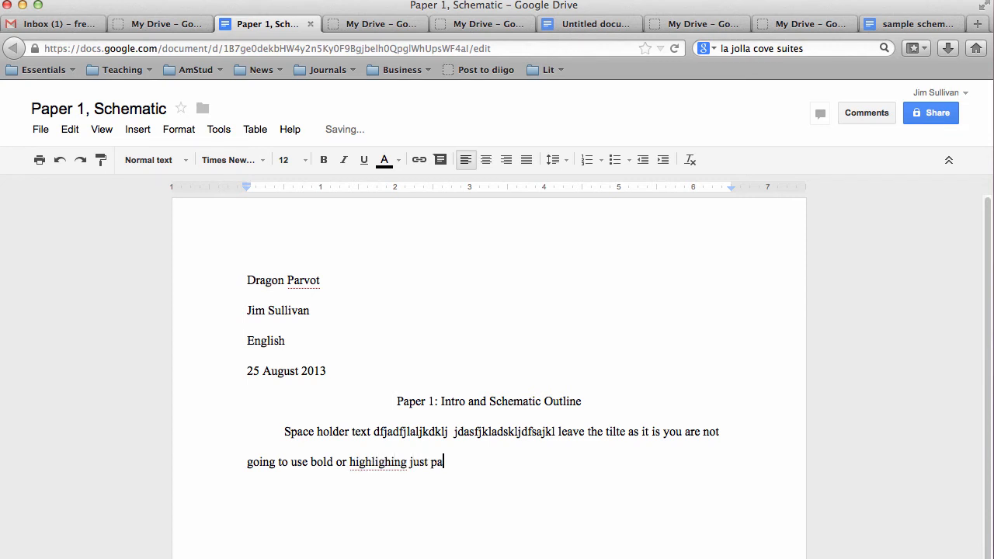
pyautogui.press('BackSpace')
pyautogui.write('lian simple text.')
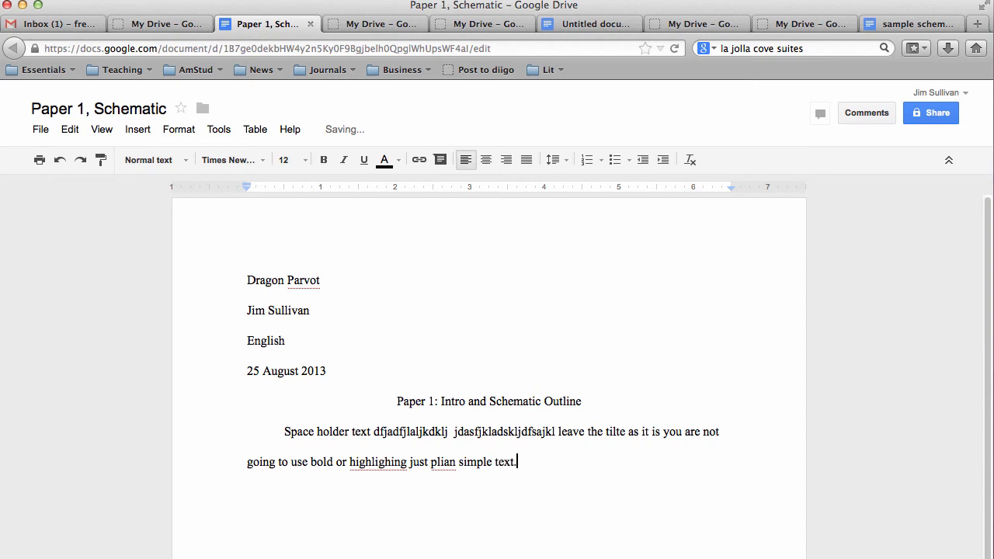
pyautogui.scroll(-1, 489, 373)
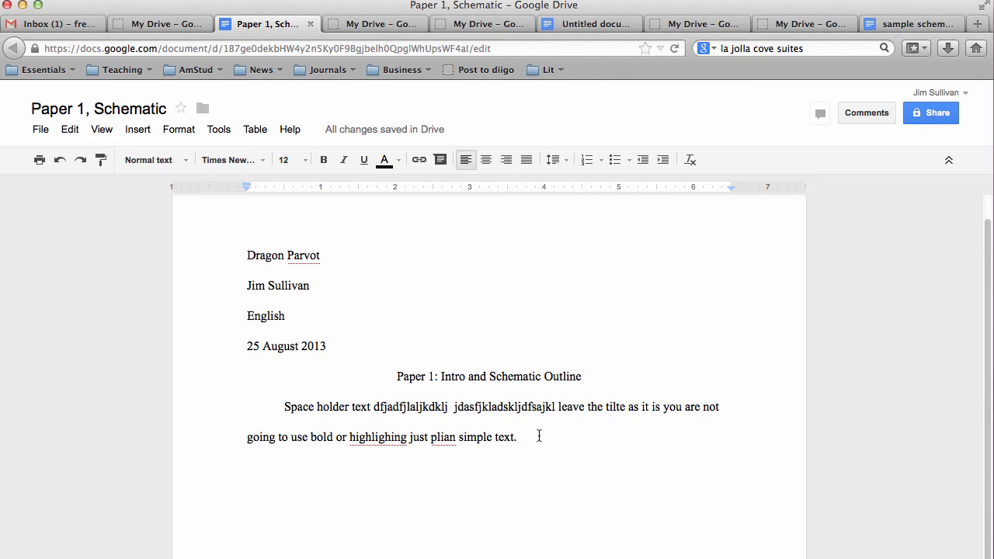
# - Select all the text and set its line spacing to Single, then Double
pyautogui.moveTo(537, 435); pyautogui.dragTo(220, 261)
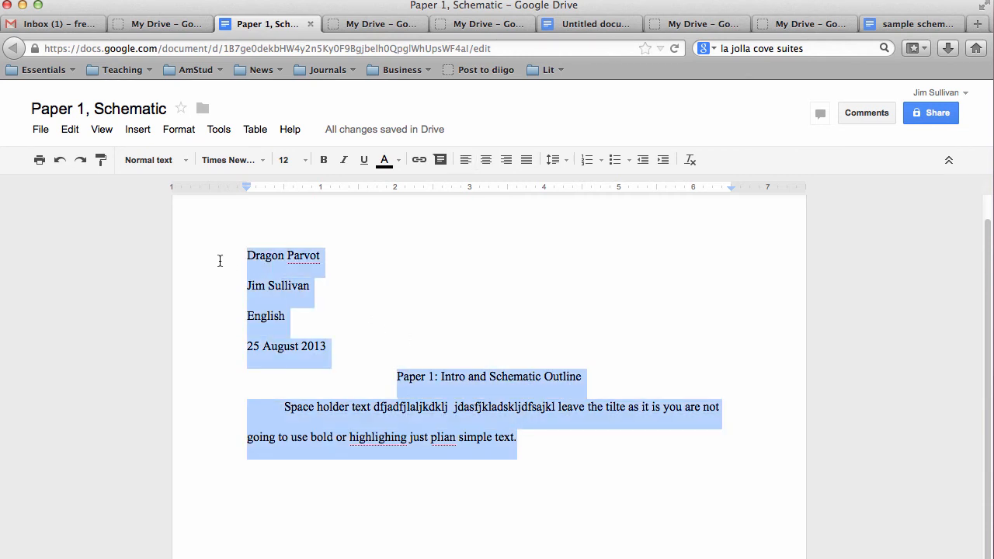
pyautogui.click(558, 161)
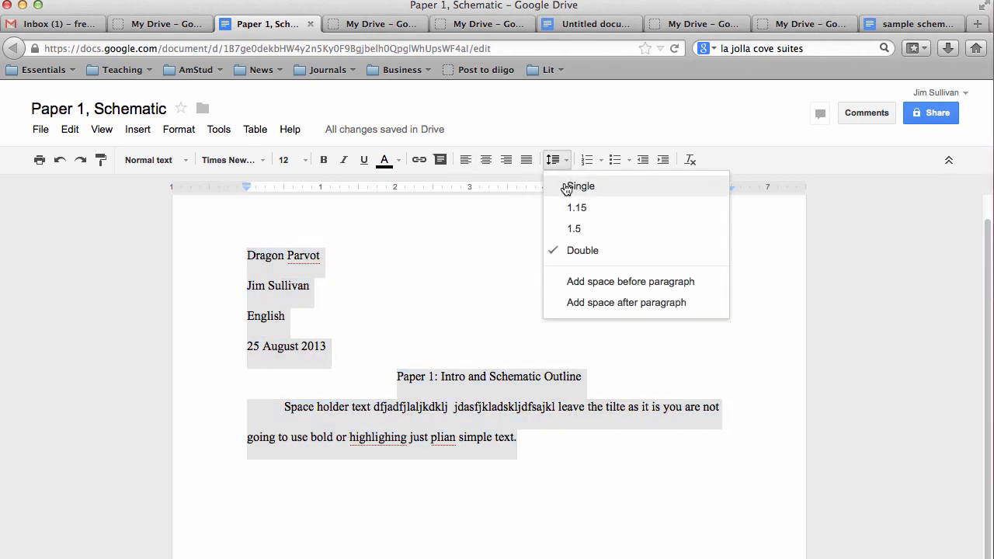
pyautogui.click(567, 190)
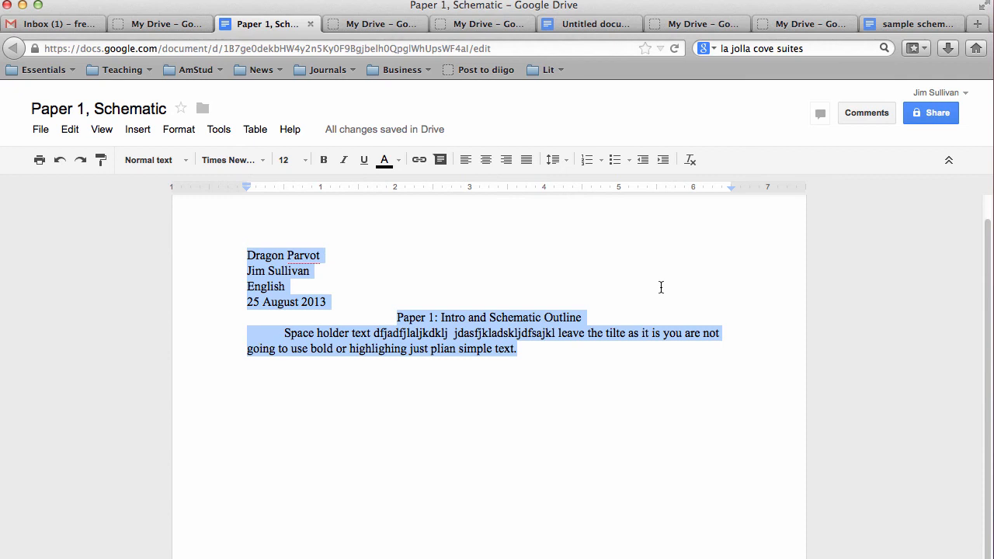
pyautogui.click(566, 163)
pyautogui.click(581, 251)
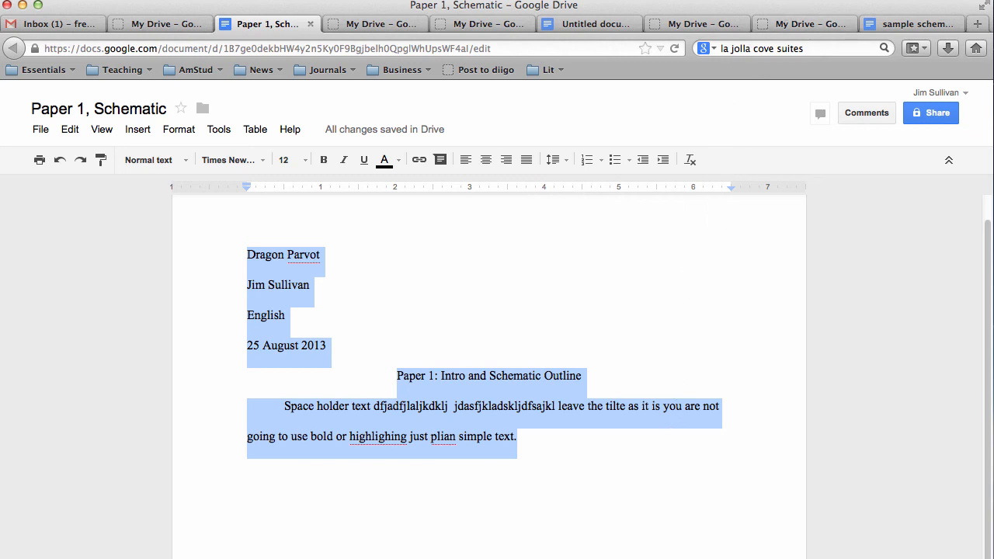
pyautogui.click(793, 0)
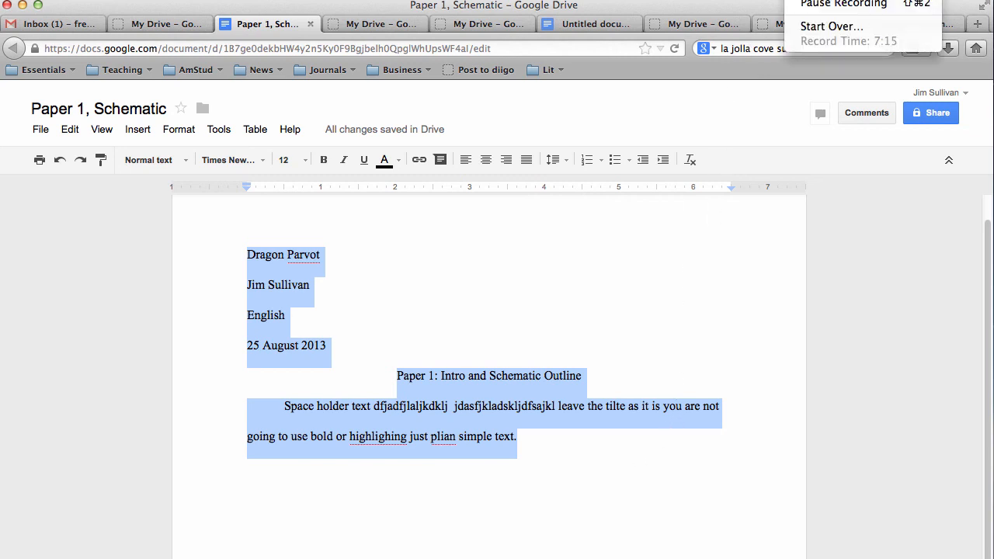